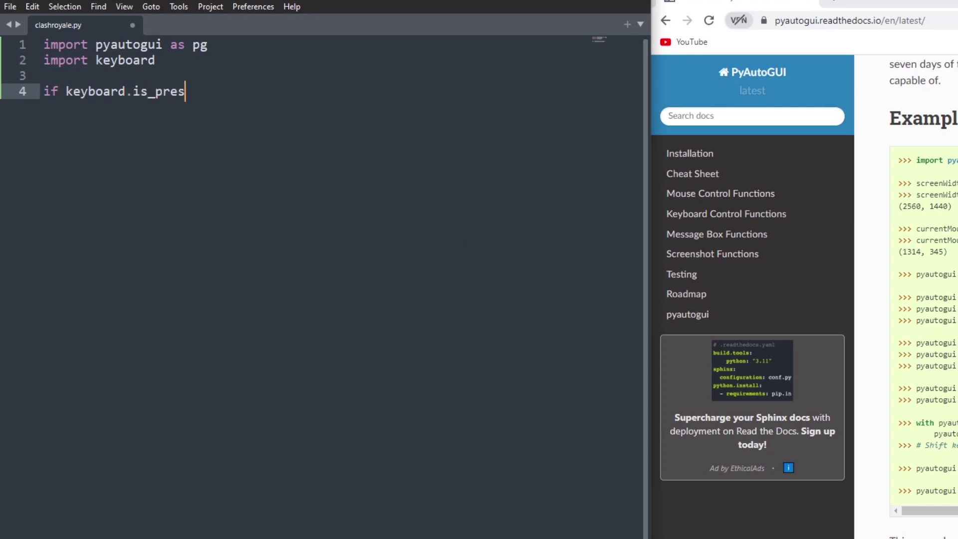
text(if)
Step: Insert a while True loop that calls sys.exit() when 'q' is pressed
key(BackSpace)
key(BackSpace)
text(while)
key(Tab)
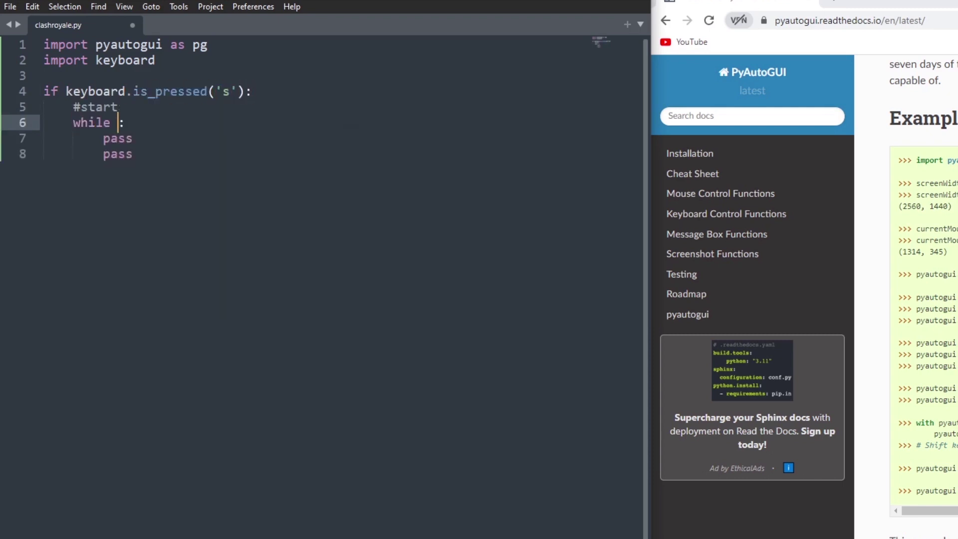
key(Tab)
text(sys)
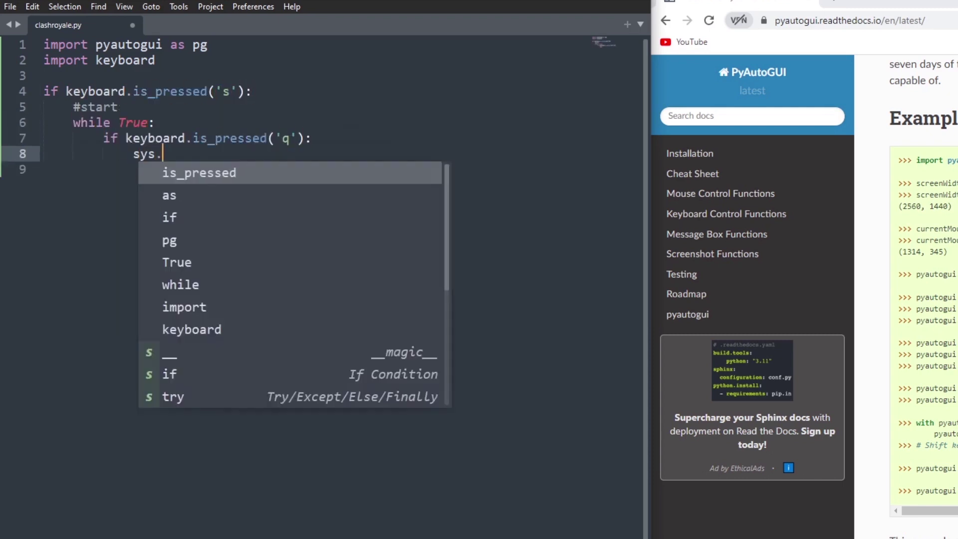
text(.exit())
Step: Add sys to the imports and start an indented time.sleep line under '#choose cards'
key(Up)
key(Up)
key(Up)
text(, s)
text(#cho)
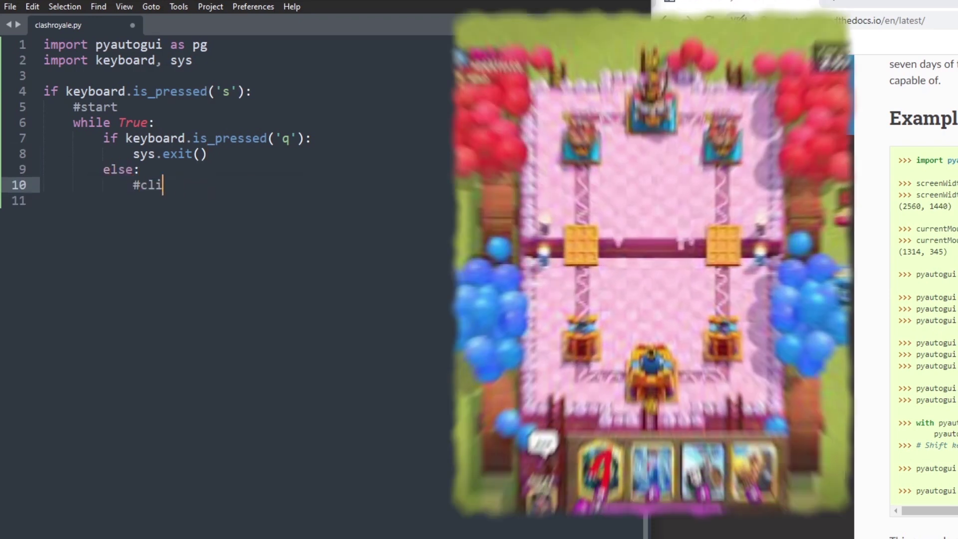
text(ose cards)
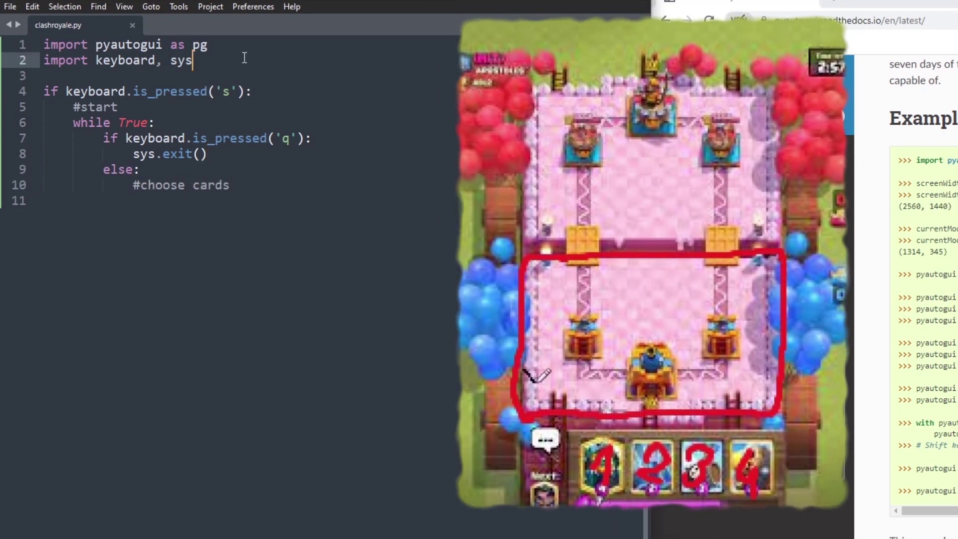
text(, time)
key(Down)
key(Down)
key(Down)
key(End)
key(Return)
text(time.sleep)
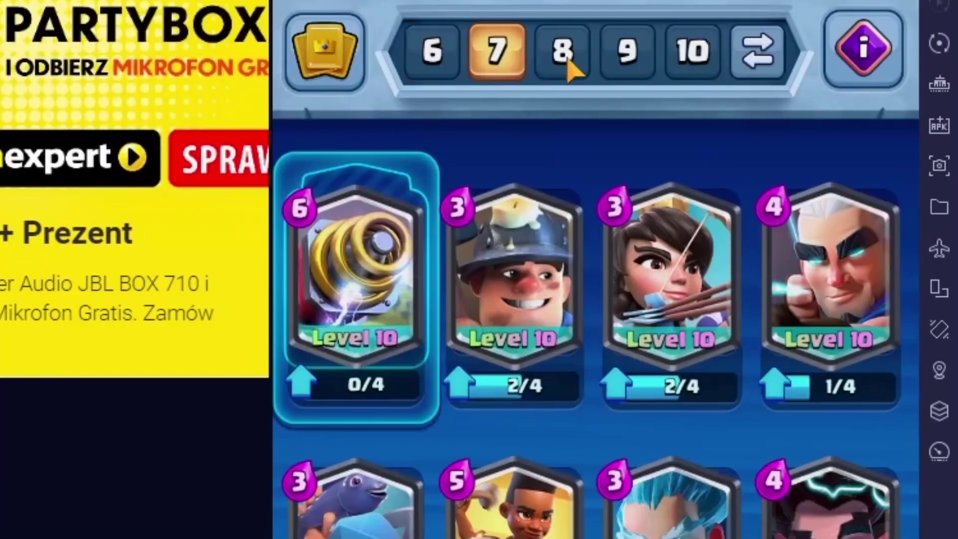
Step: Look through battle decks 8, 10 and 2, then select battle deck 4
click(569, 61)
click(693, 52)
click(758, 52)
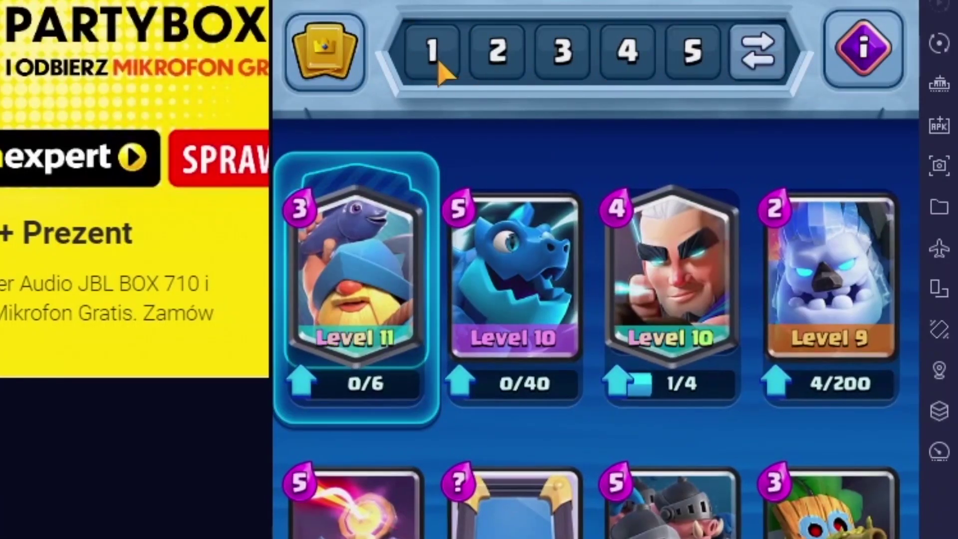
click(496, 51)
click(627, 49)
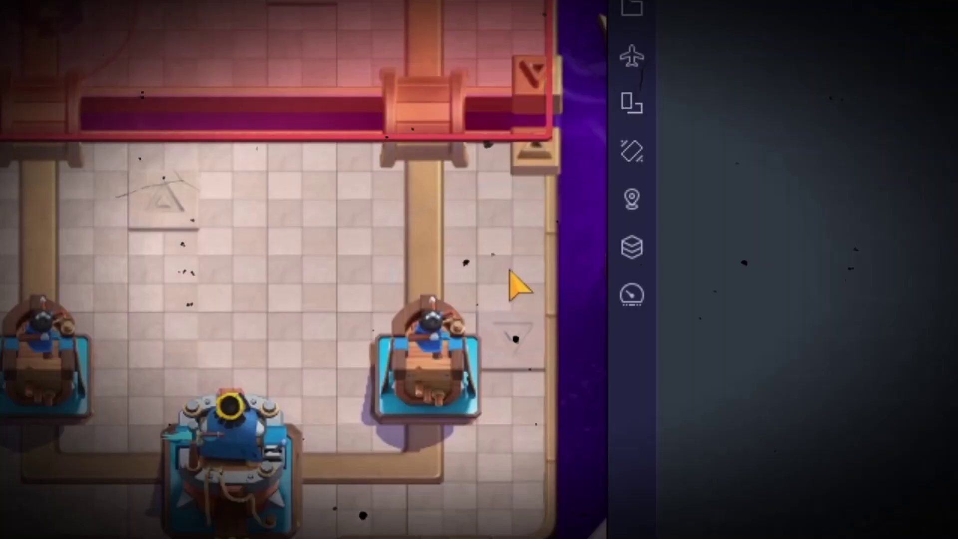
Step: Drop Electro Giant at the right bridge, then The Log, Hunter, Bandit, Fisherman and Skeleton Army
click(582, 283)
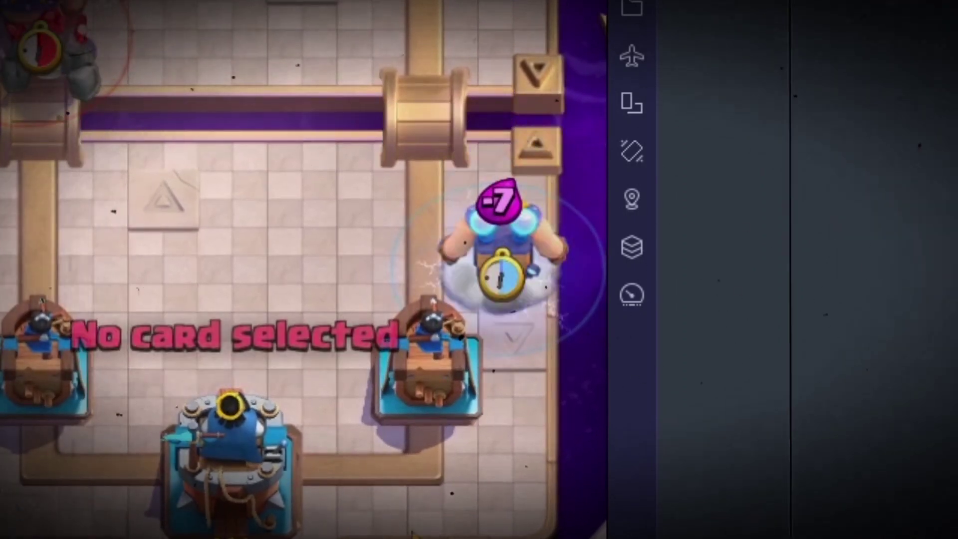
click(390, 516)
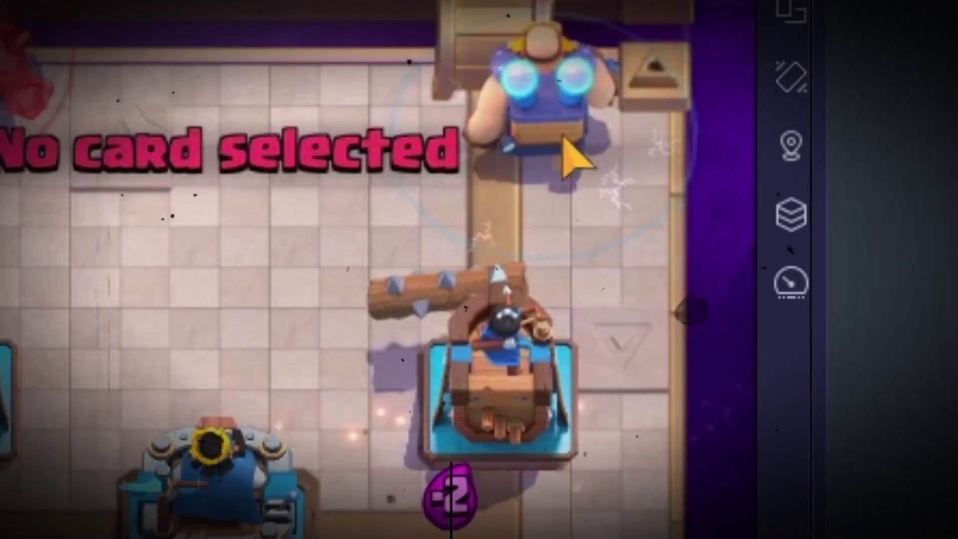
click(573, 158)
click(652, 492)
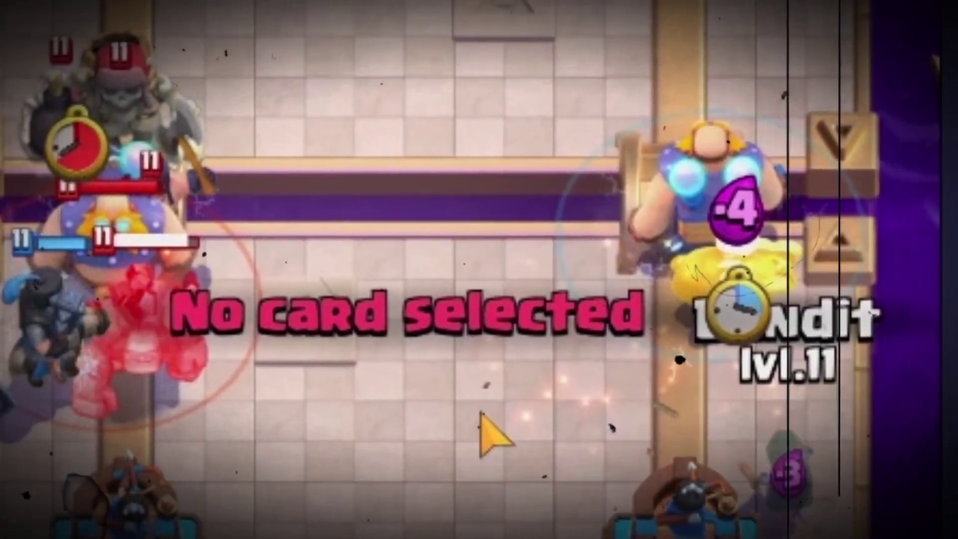
click(567, 439)
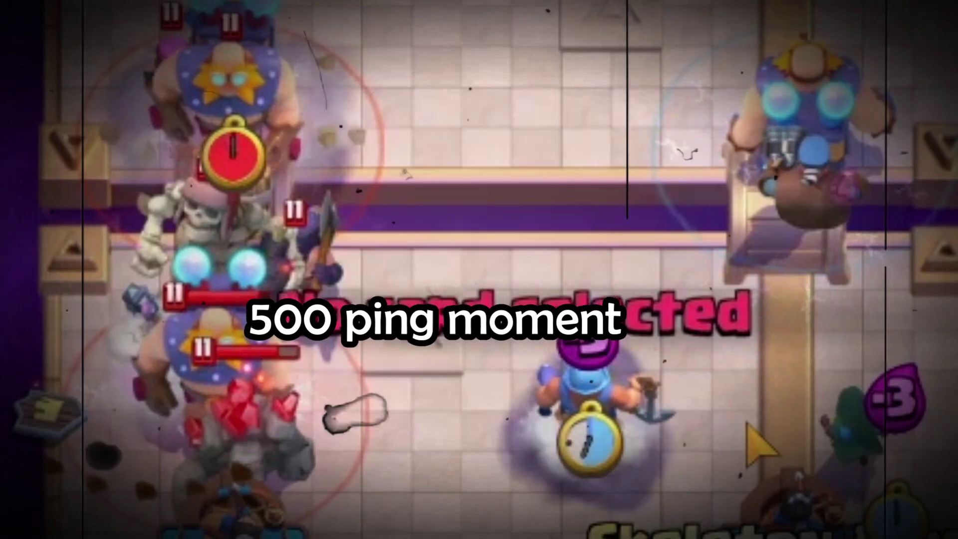
click(715, 370)
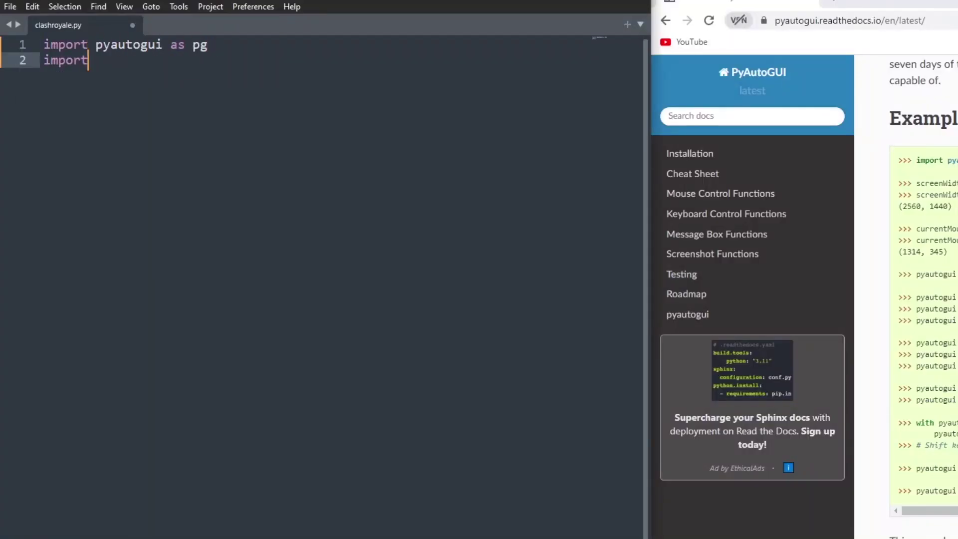
text(keyboard)
Step: Add an empty fourth line below the pyautogui and keyboard imports in clashroyale.py
key(Return)
key(Return)
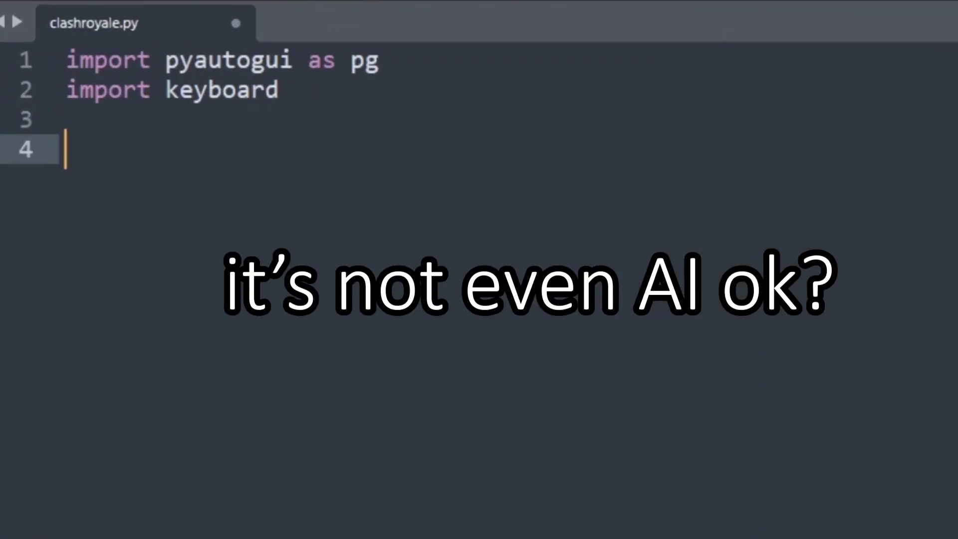